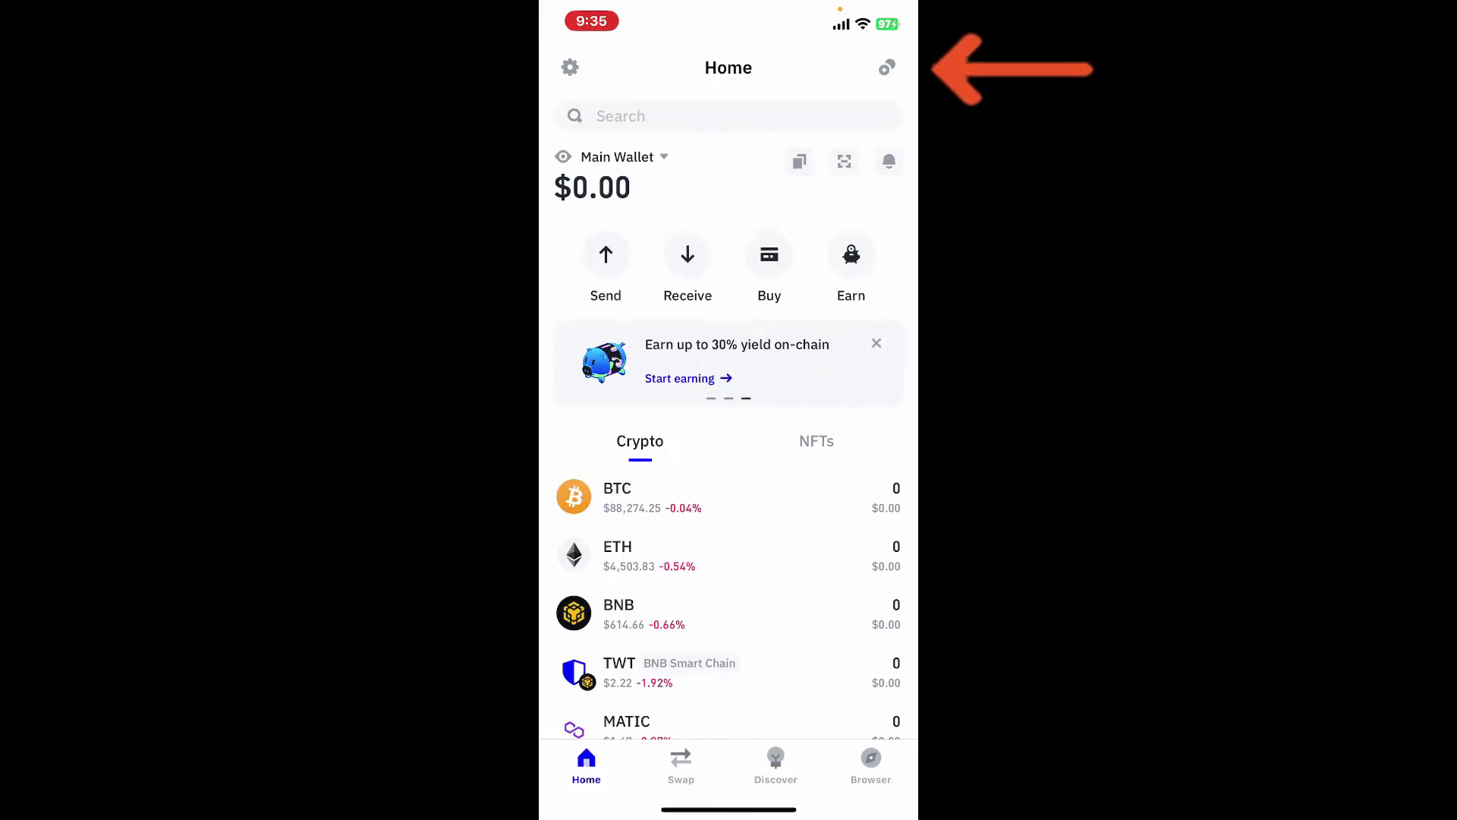
Go from Trust Wallet's Settings and Preferences to App Language, reaching the iOS Trust settings page (English).
{"action": "left_click", "coordinate": [569, 68]}
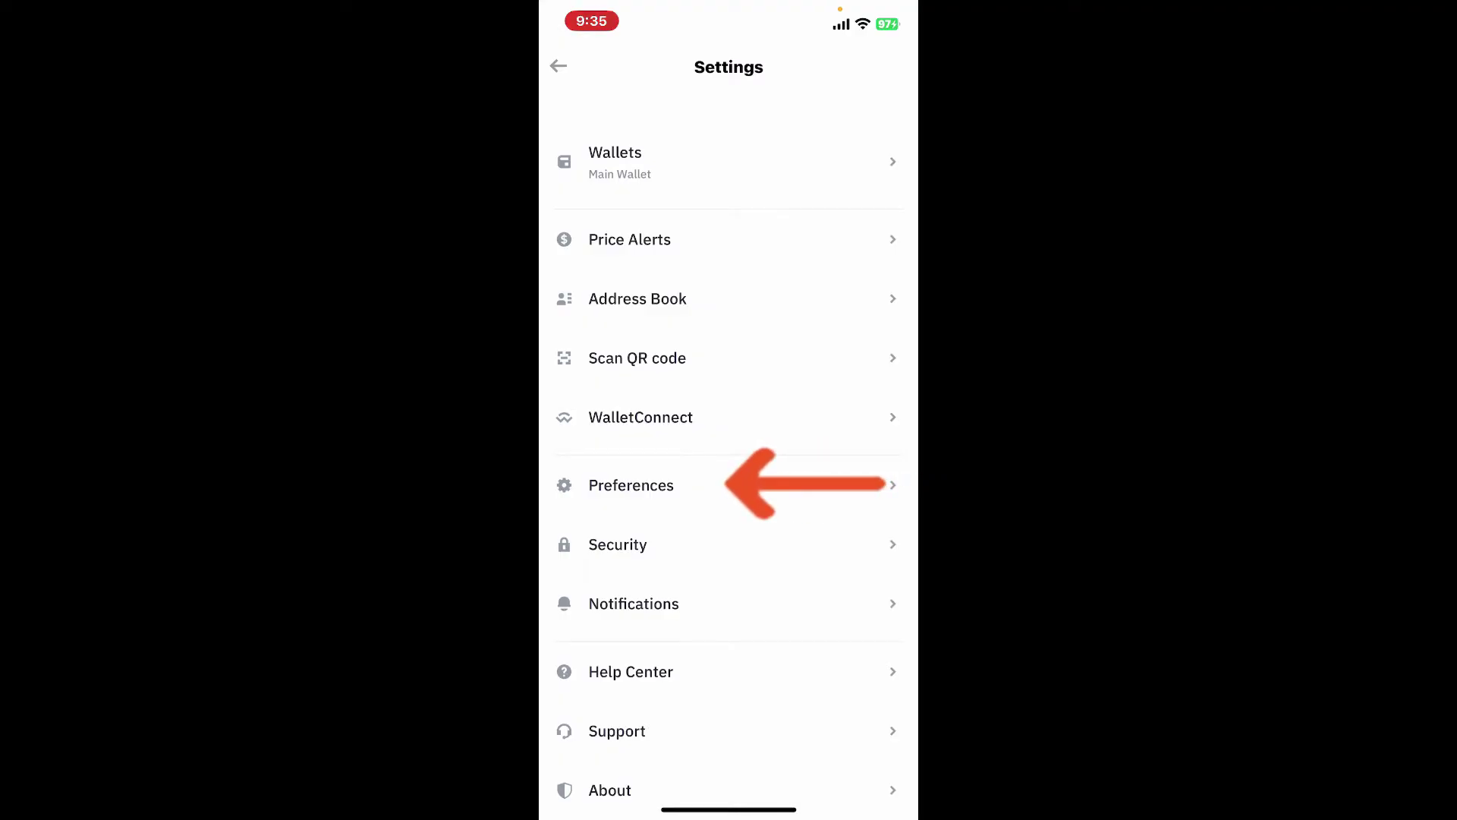
{"action": "left_click", "coordinate": [631, 486]}
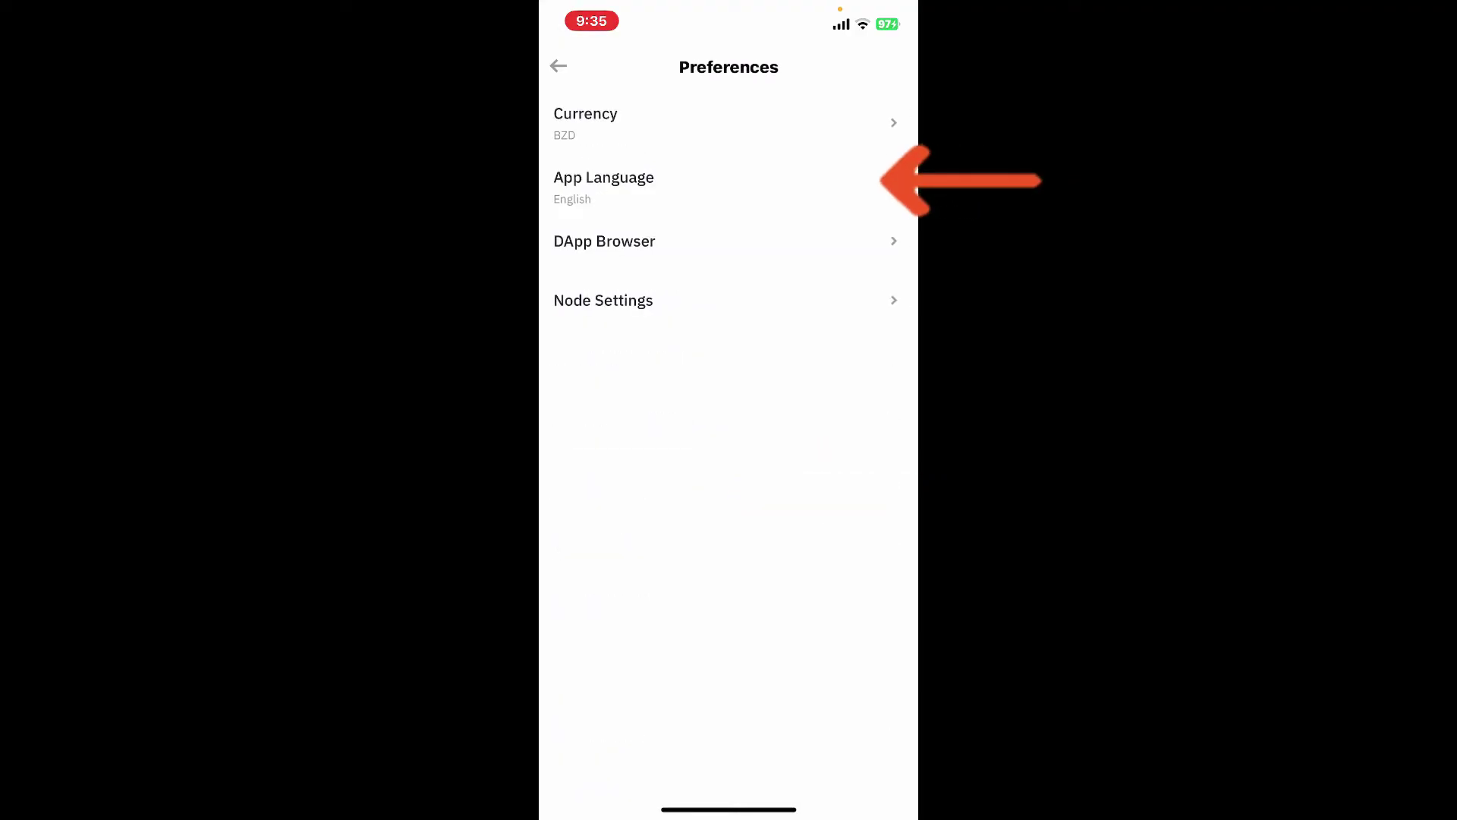
{"action": "left_click", "coordinate": [683, 186]}
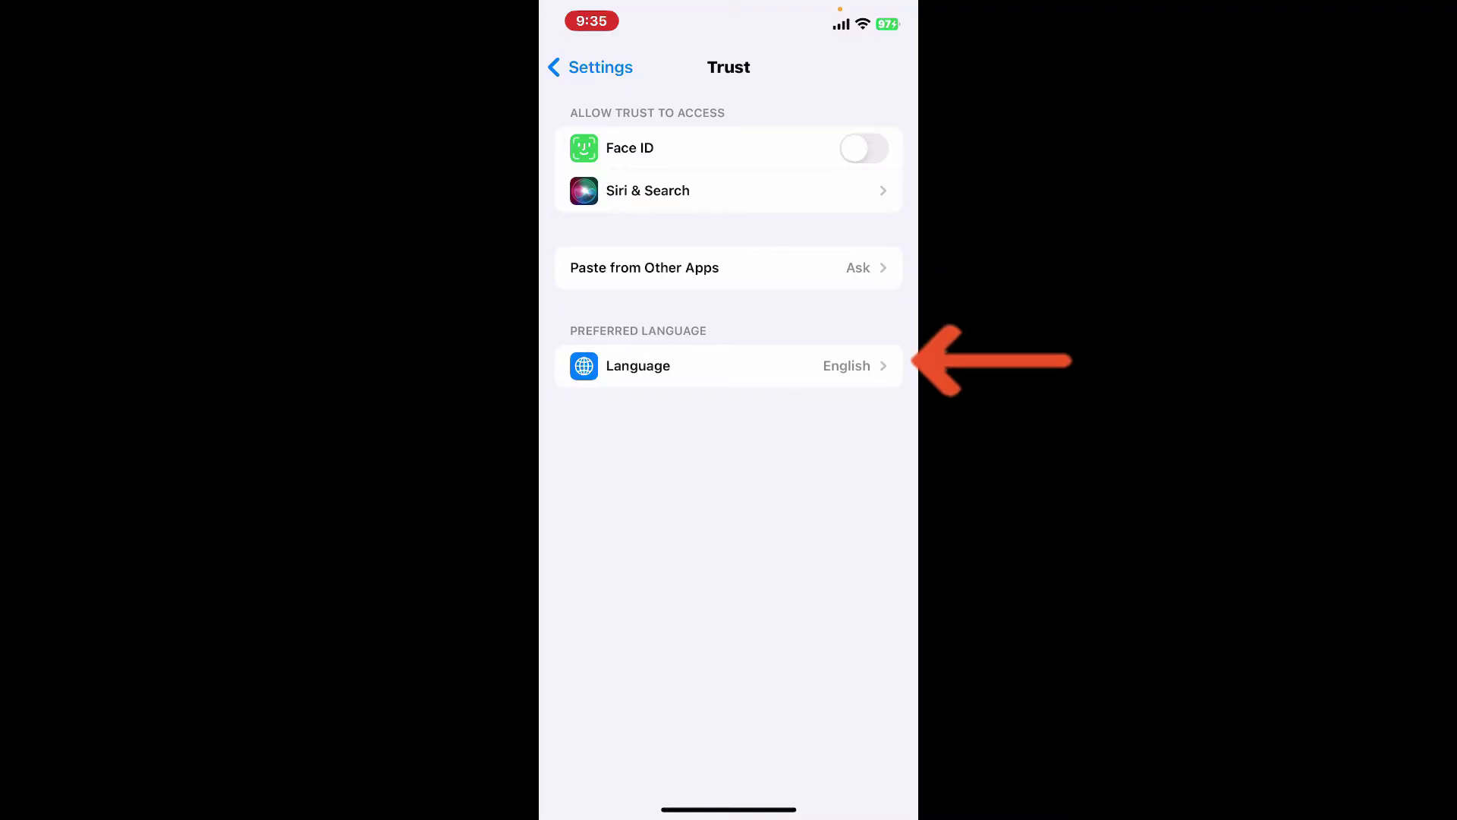
Open Trust's Language list and browse down to Spanish, Swedish and Turkish.
{"action": "left_click", "coordinate": [729, 365]}
{"action": "scroll", "coordinate": [728, 456], "scroll_direction": "down", "scroll_amount": 15}
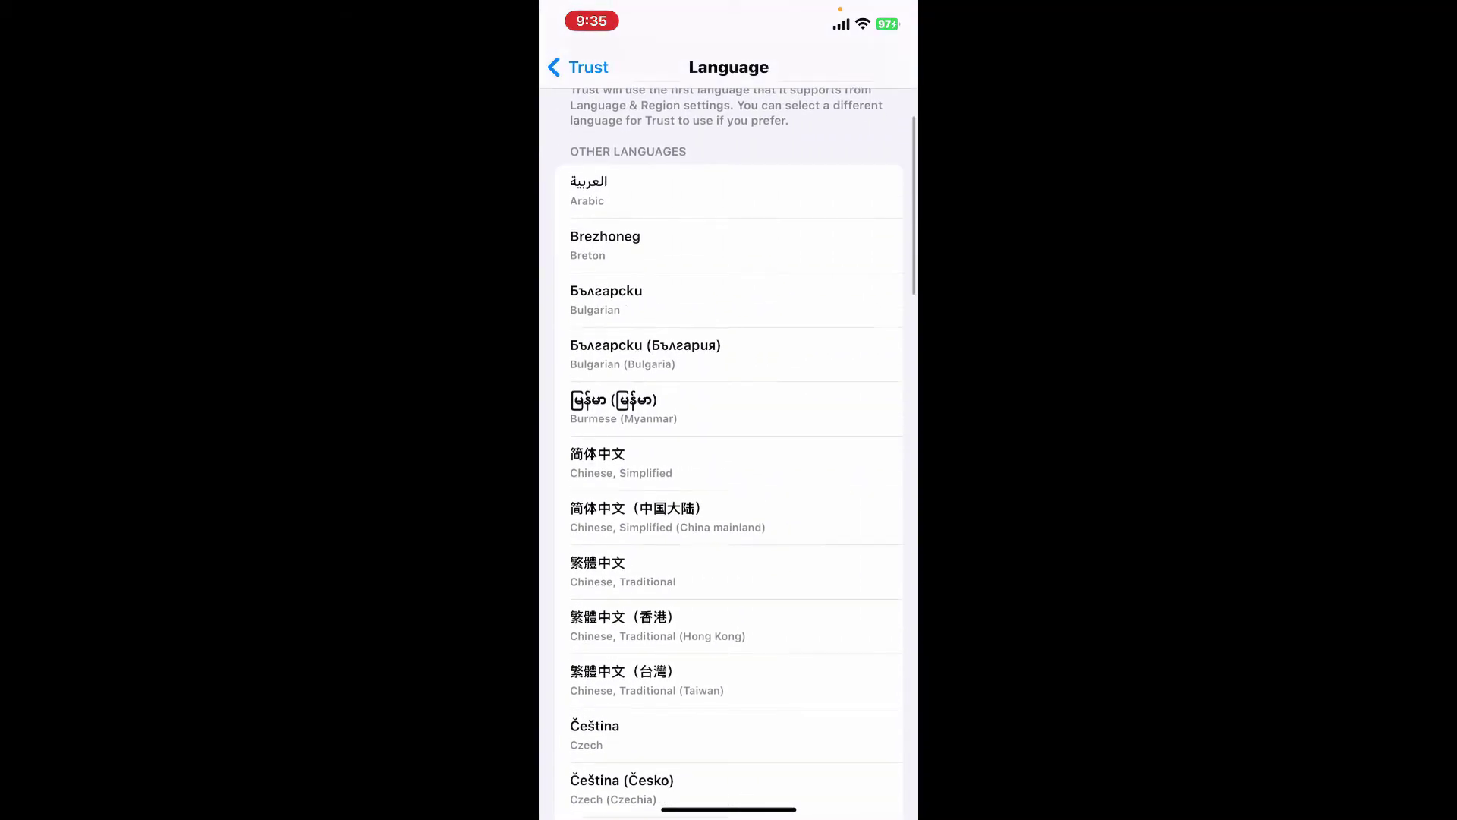
{"action": "scroll", "coordinate": [730, 456], "scroll_direction": "down", "scroll_amount": 2}
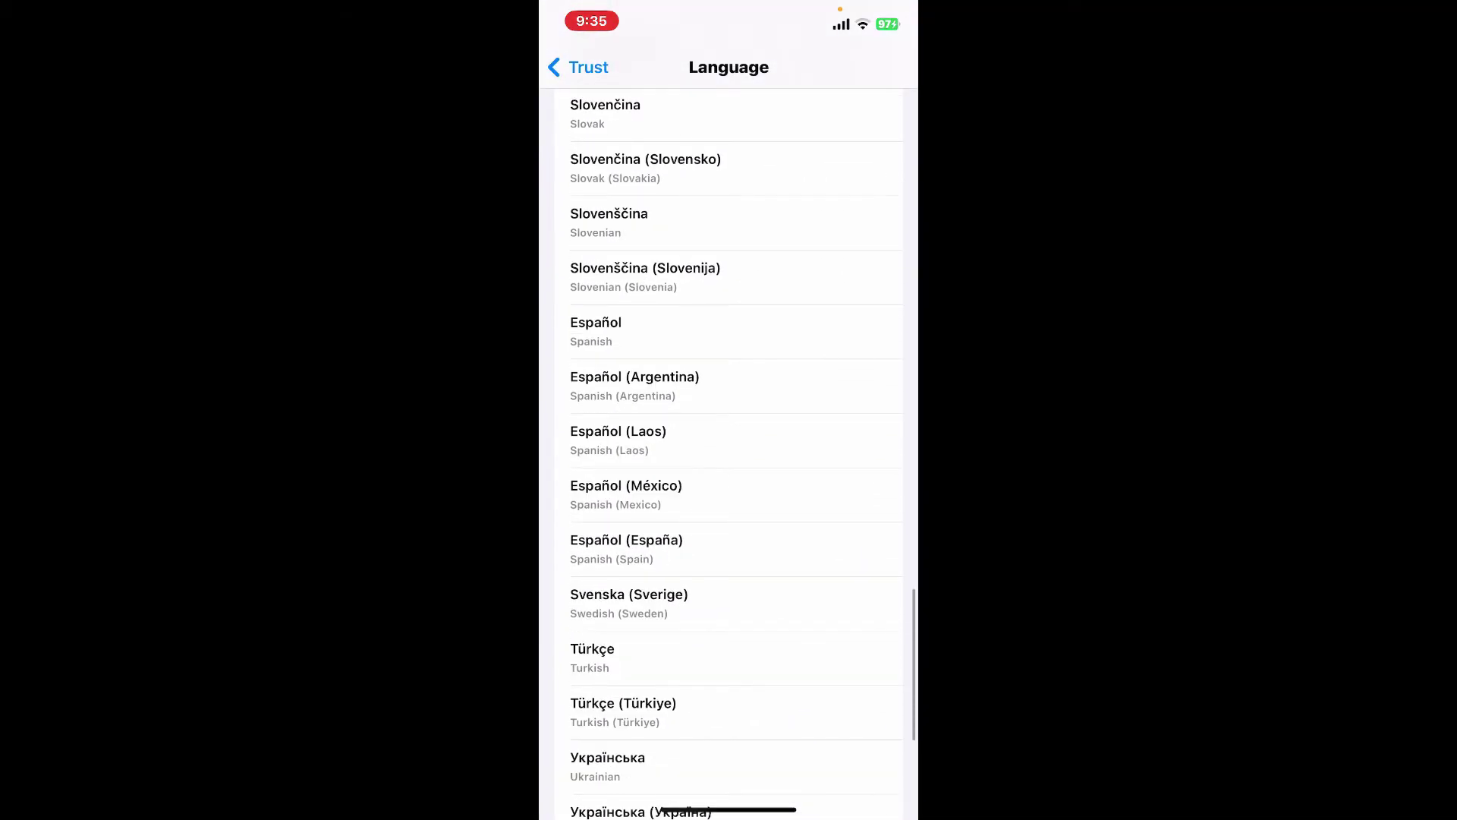